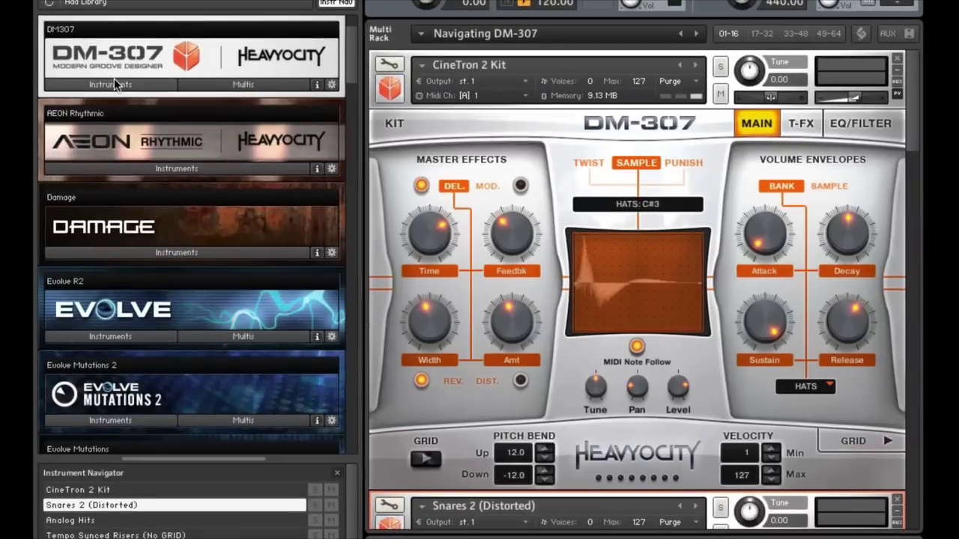
Step: Open DM-307's Kits > DM-307 Style Kits folder to list Aggressive 1 Kit through Rock Kit
click(273, 152)
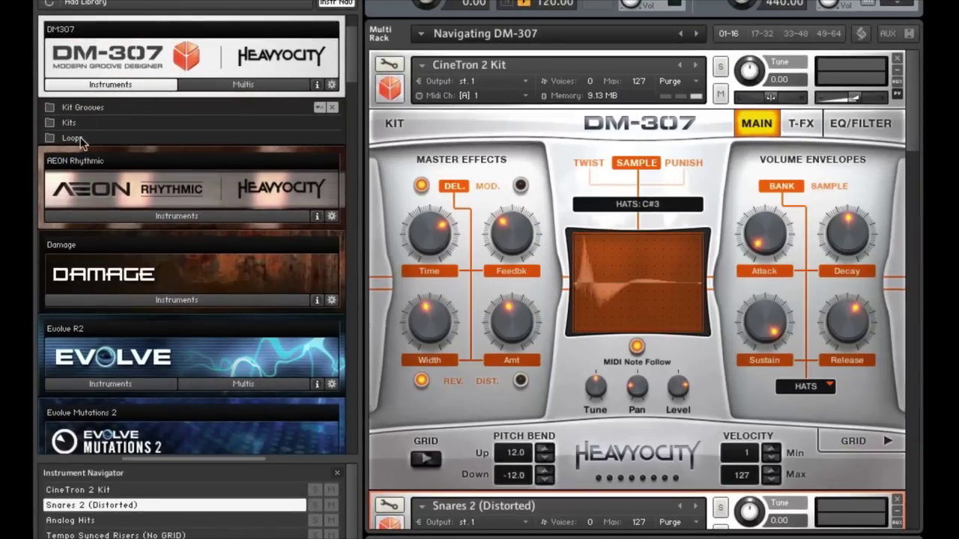
click(76, 129)
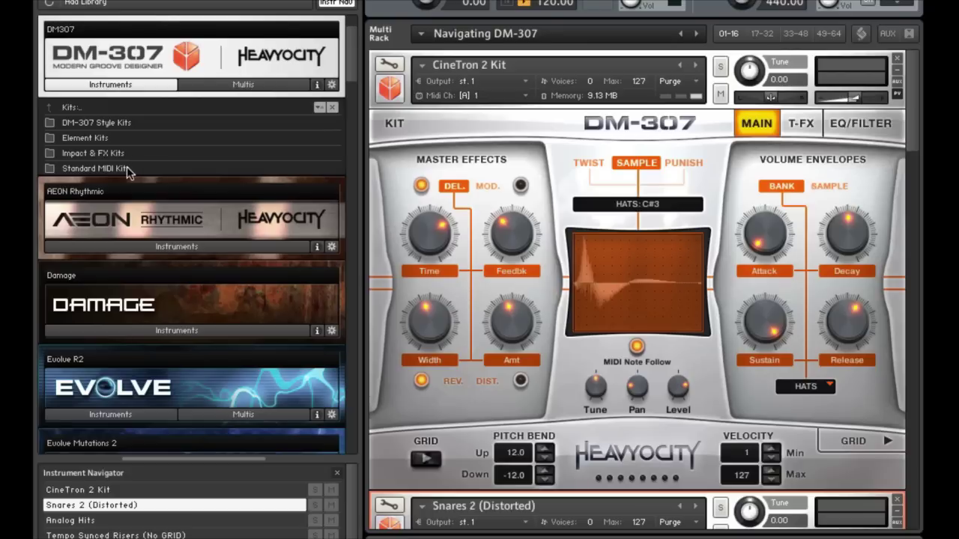
click(123, 124)
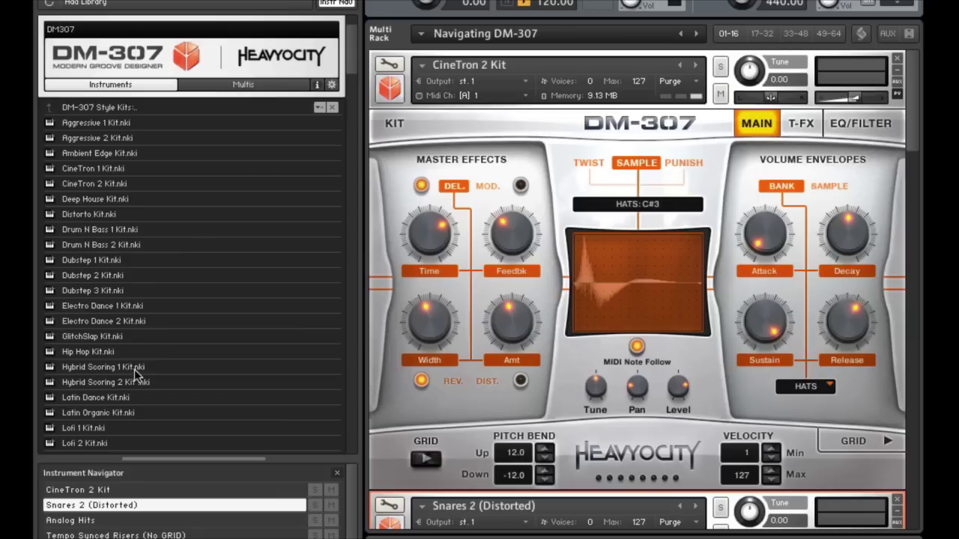
scroll(186, 215, down, 5)
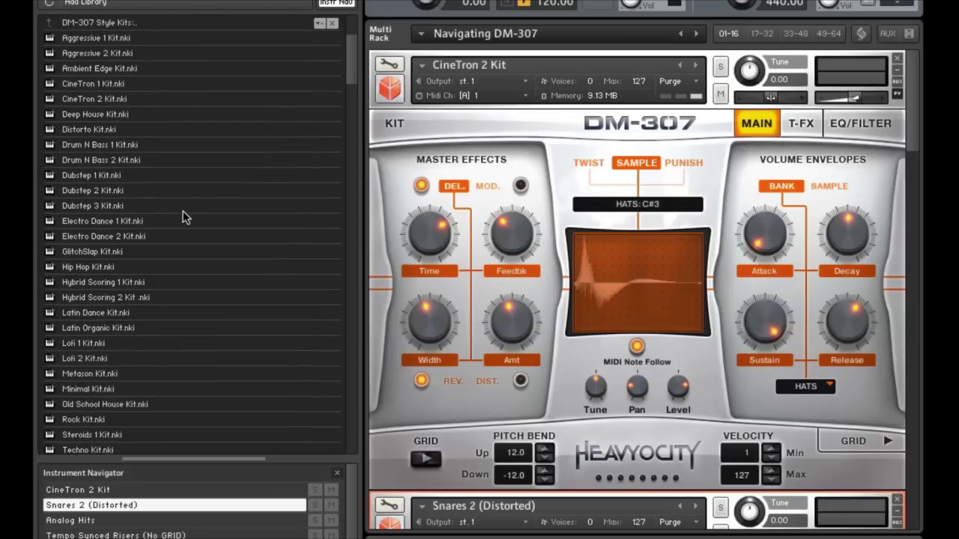
scroll(183, 210, up, 3)
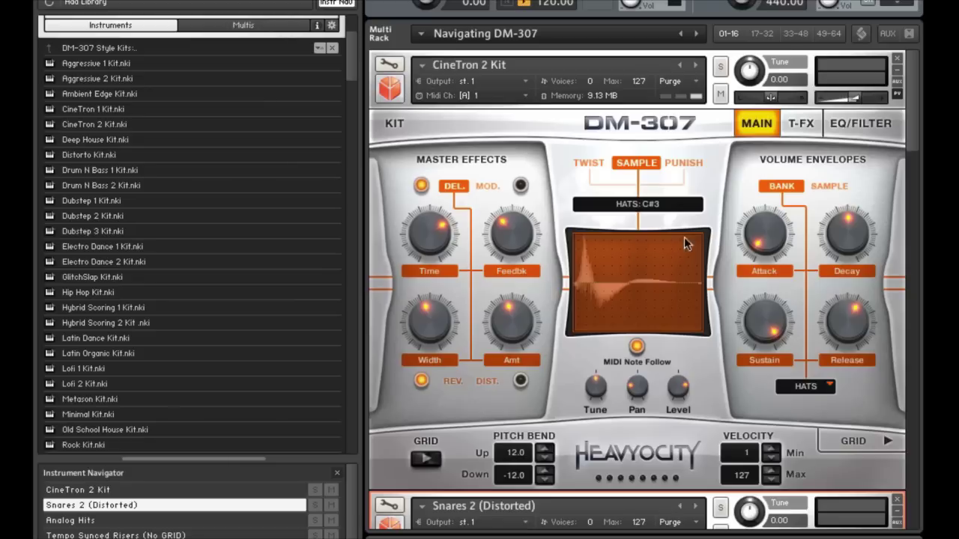
click(406, 101)
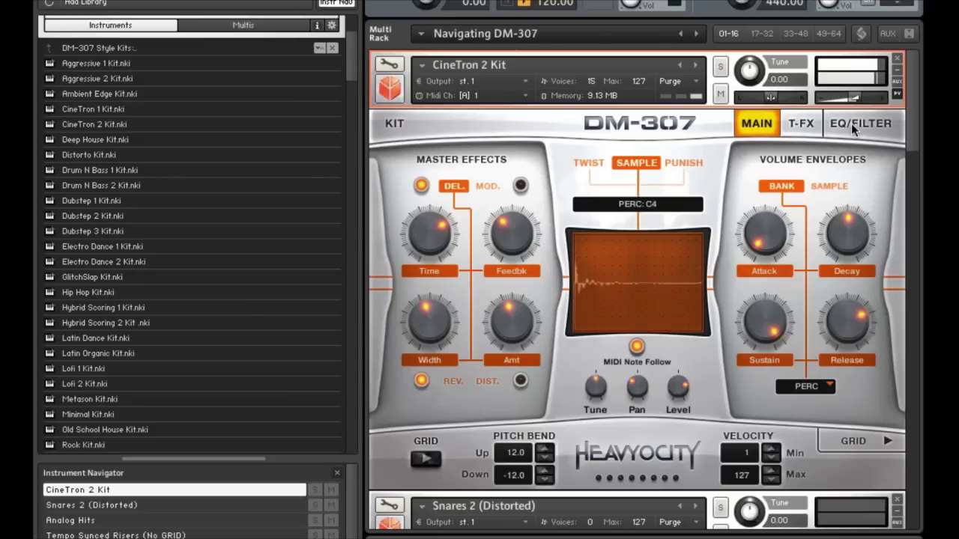
click(815, 127)
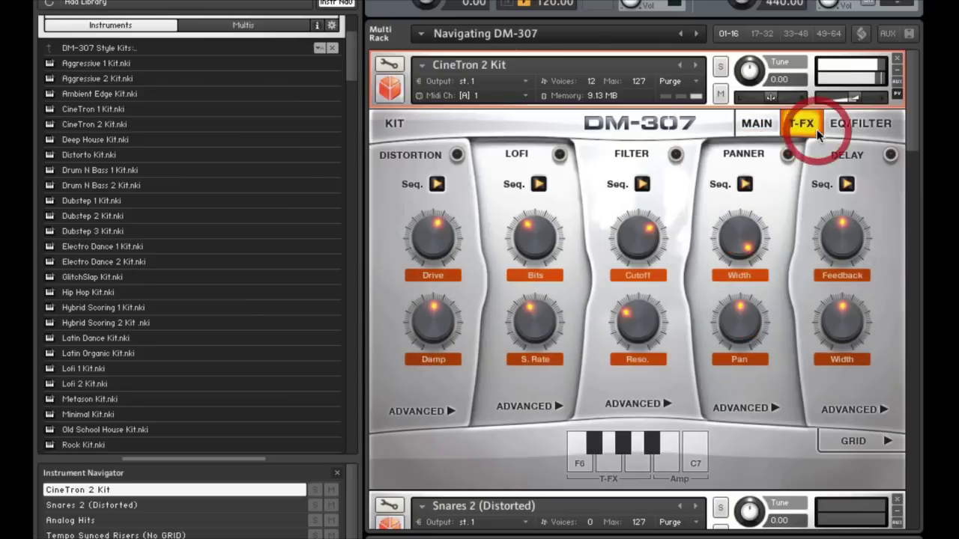
click(861, 124)
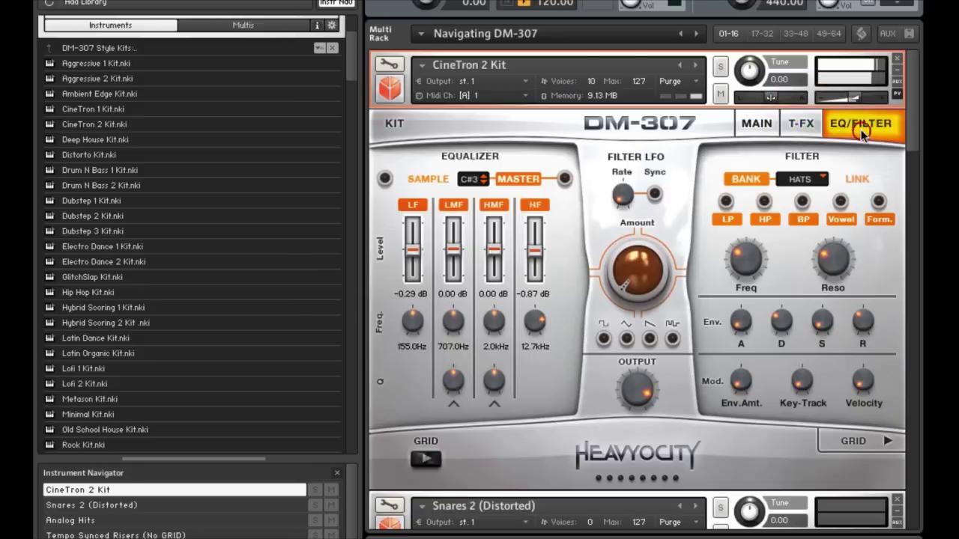
click(758, 124)
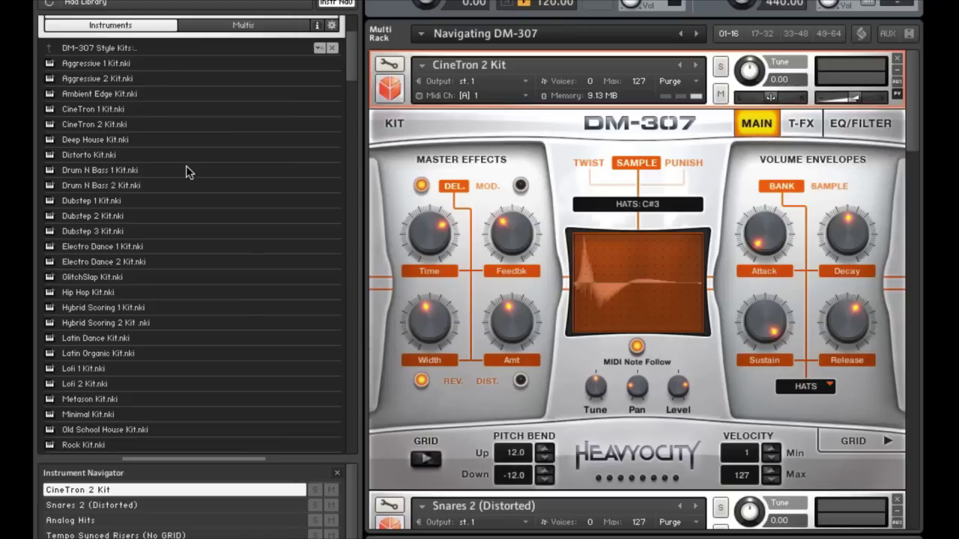
Step: Load Snares 2 (Distorted) from the DM-307 Element Kits folder
scroll(167, 151, up, 2)
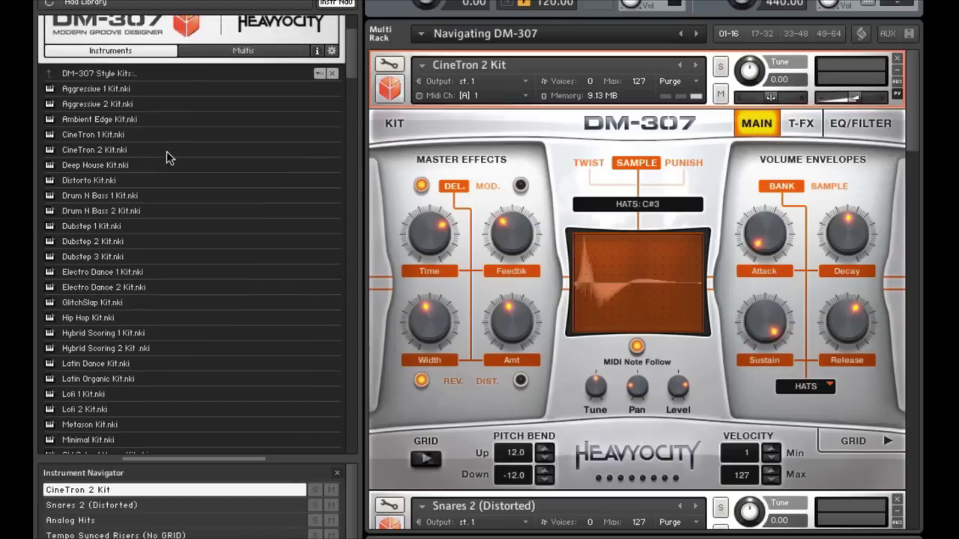
click(116, 85)
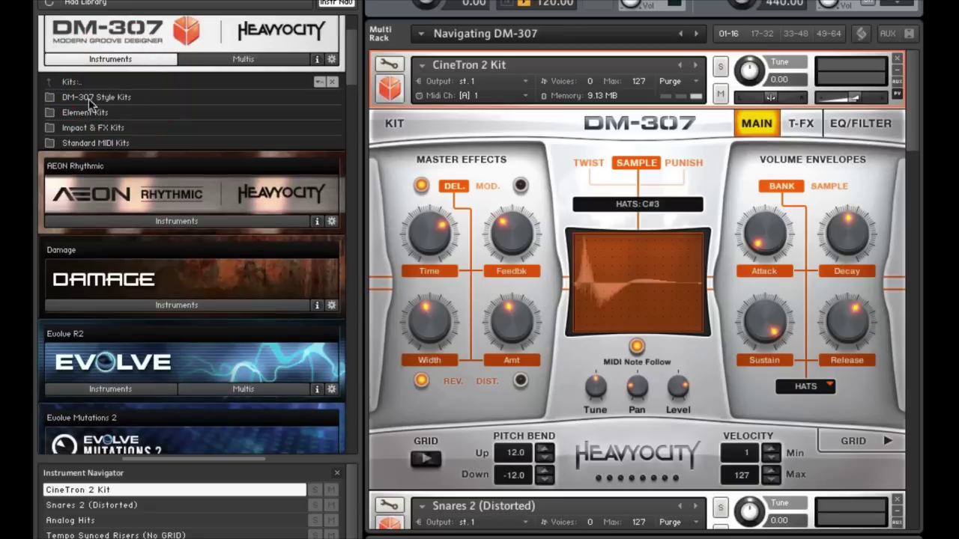
click(88, 113)
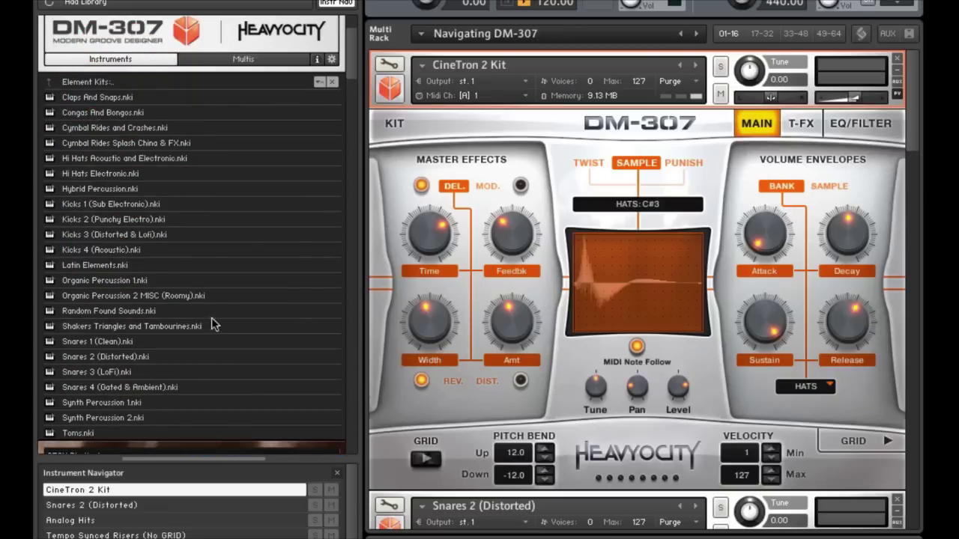
click(75, 507)
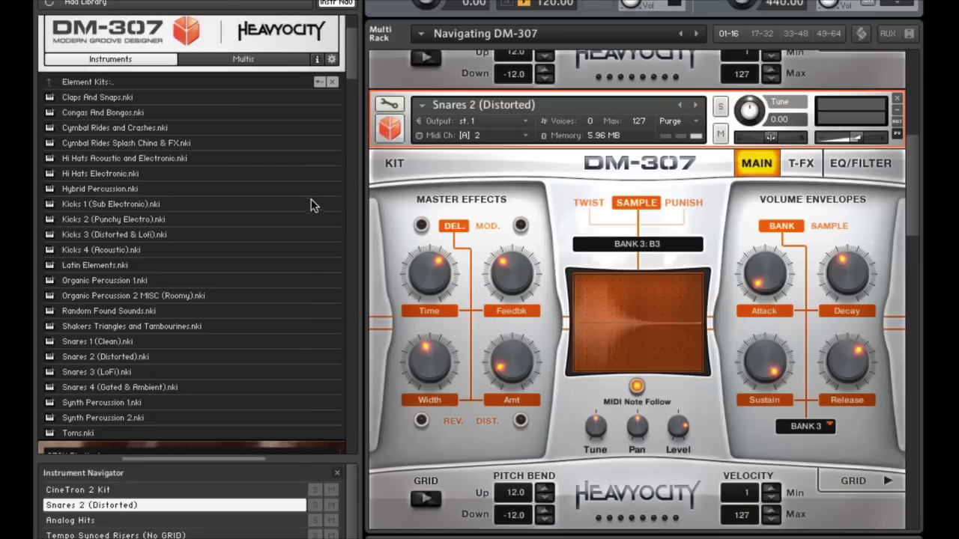
Step: Load Analog Hits and Tempo Synced Risers (No GRID) from the Impact & FX Kits folder
double_click(113, 84)
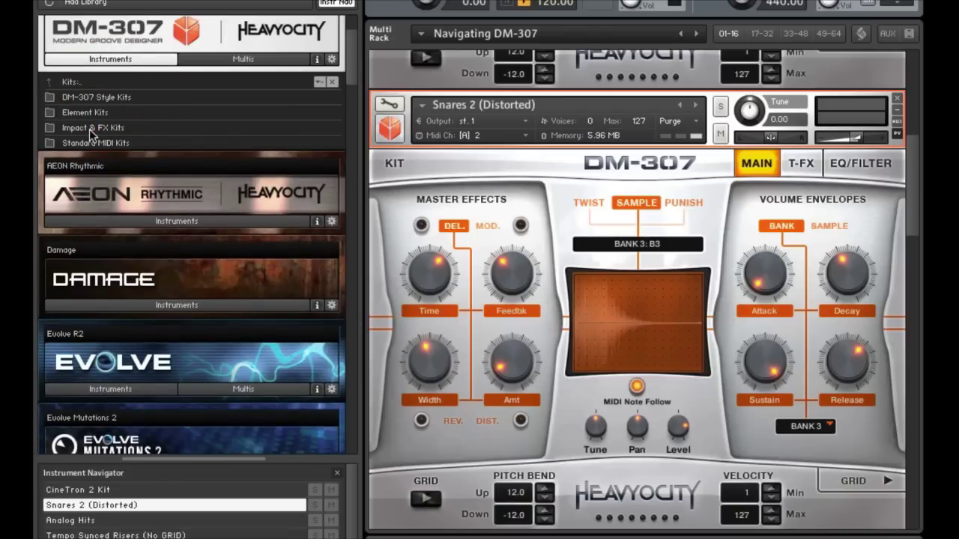
click(89, 129)
double_click(89, 129)
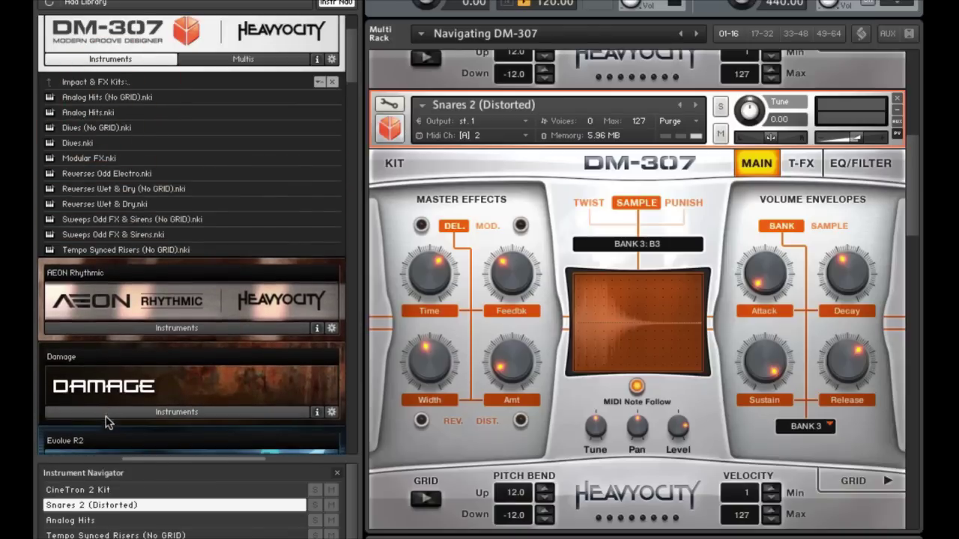
click(85, 522)
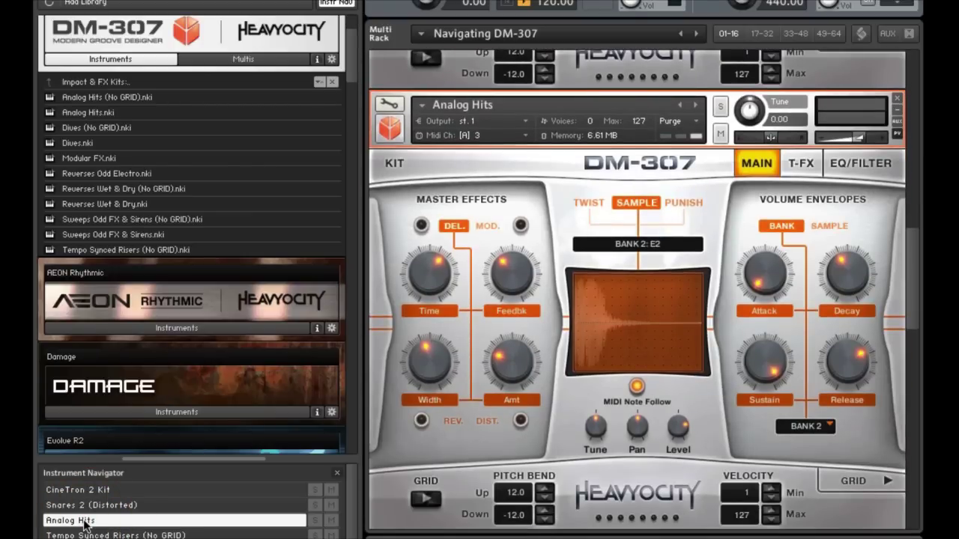
click(129, 536)
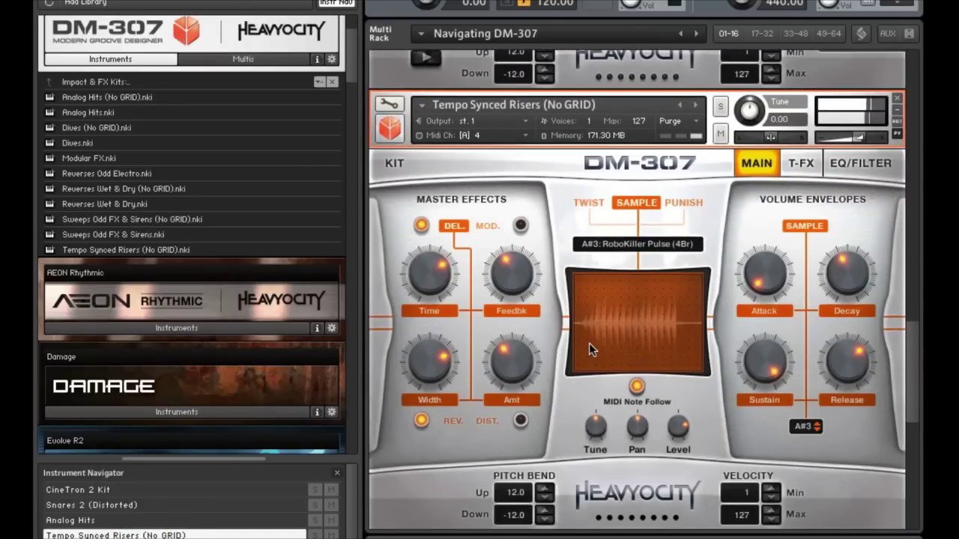
Step: View the Standard MIDI Kits folder's files, then return to the Kits folder
click(105, 83)
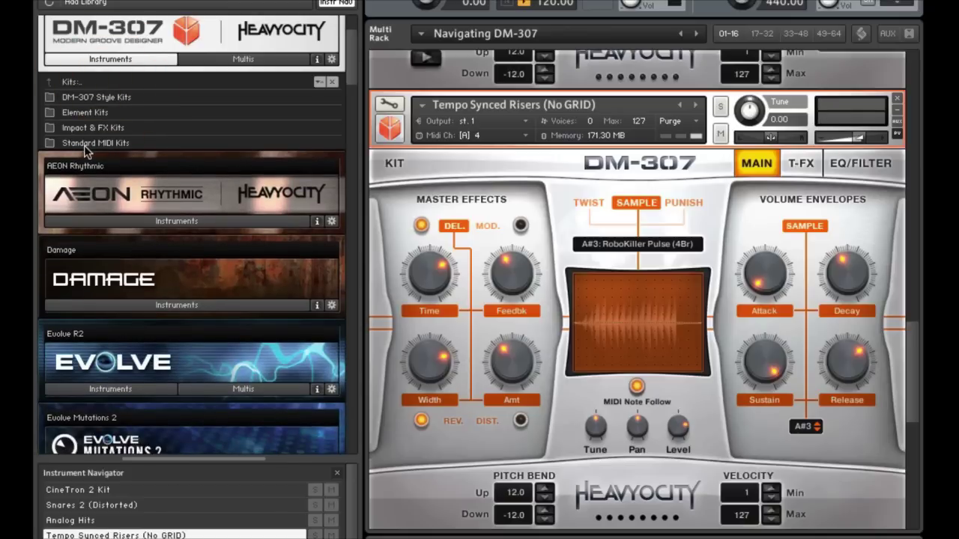
click(83, 143)
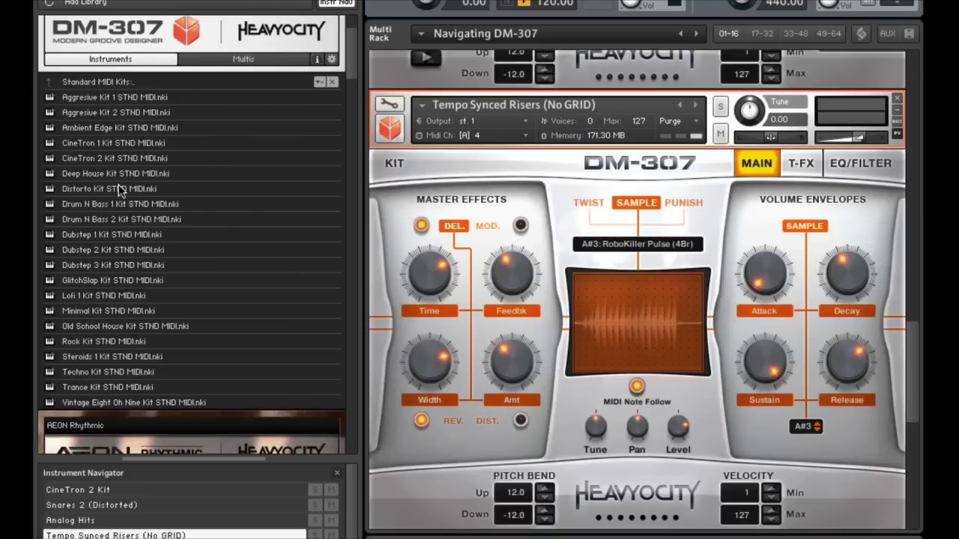
click(84, 80)
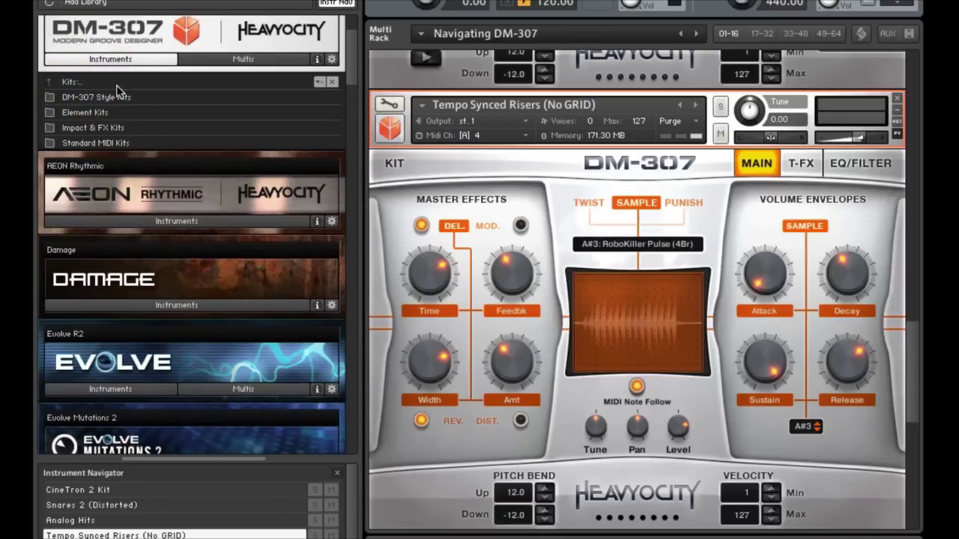
Step: Load the Aquastep kit from DM-307's Kit Grooves > Dubstep folder
click(78, 83)
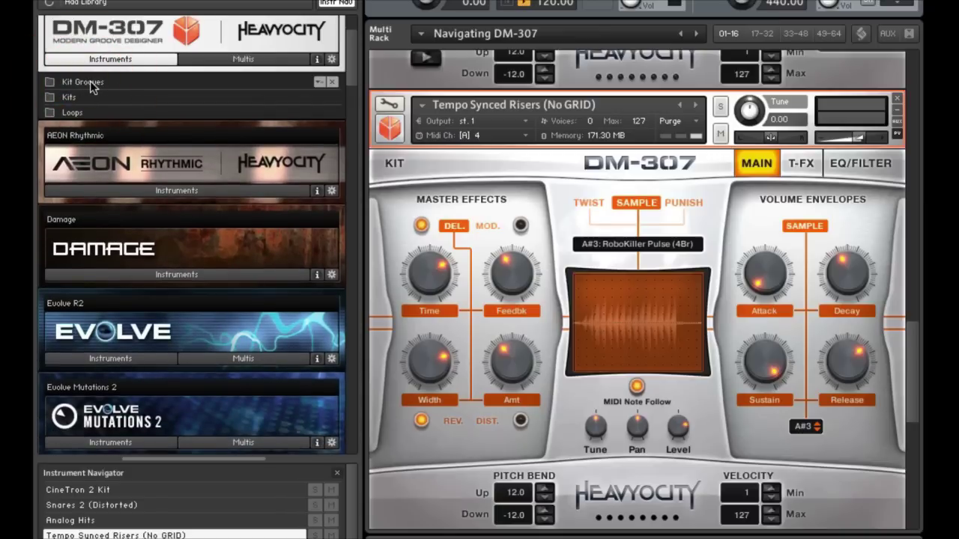
click(90, 81)
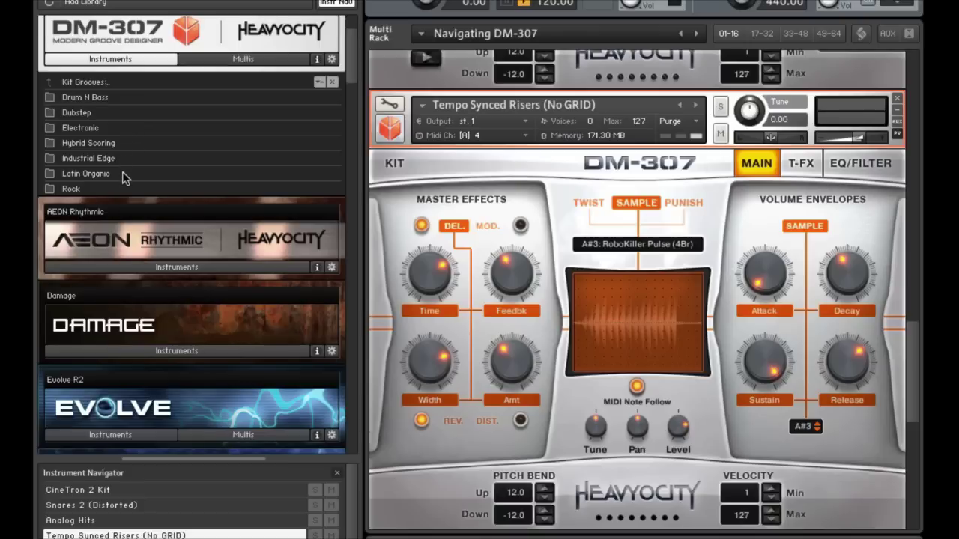
click(77, 113)
double_click(76, 112)
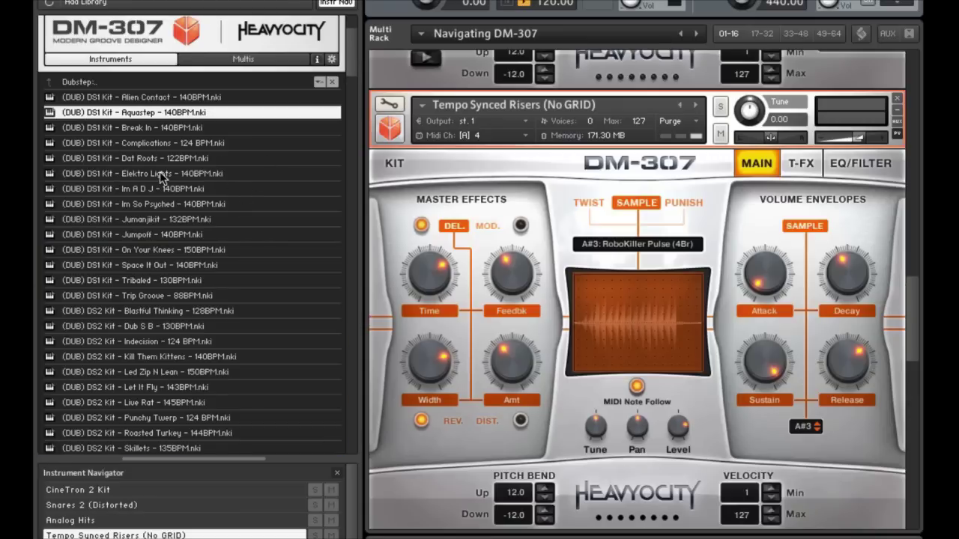
Step: Start the Indecision kit's chained step-sequencer patterns playing
scroll(160, 172, down, 2)
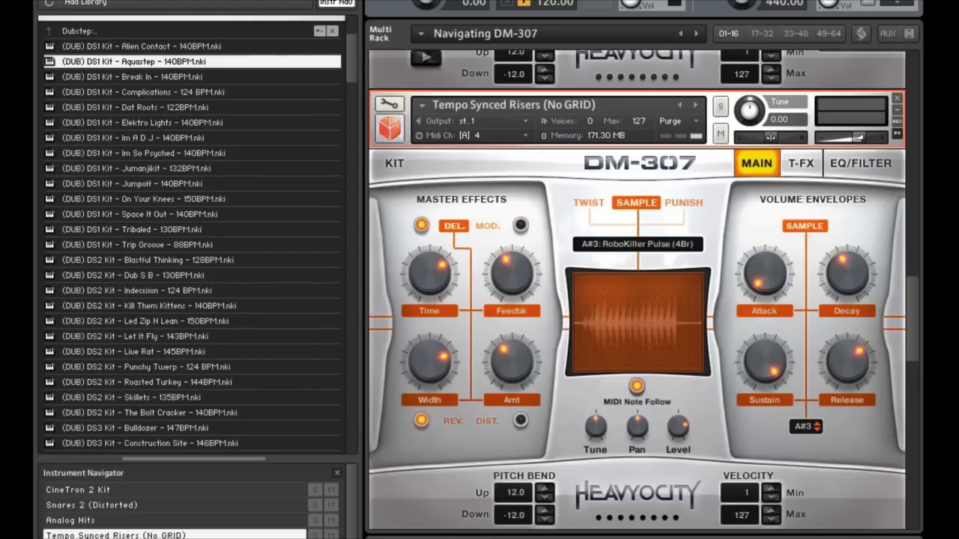
scroll(709, 440, down, 3)
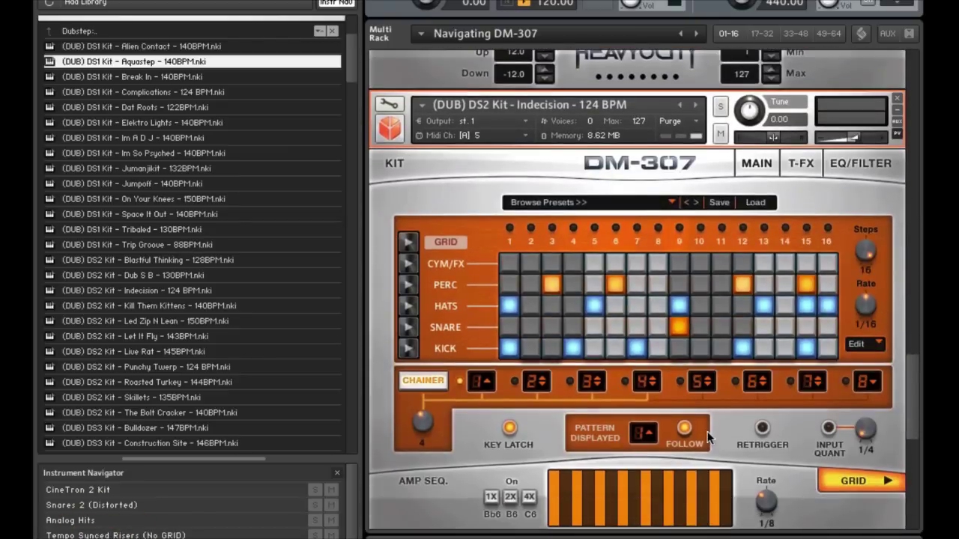
key(space)
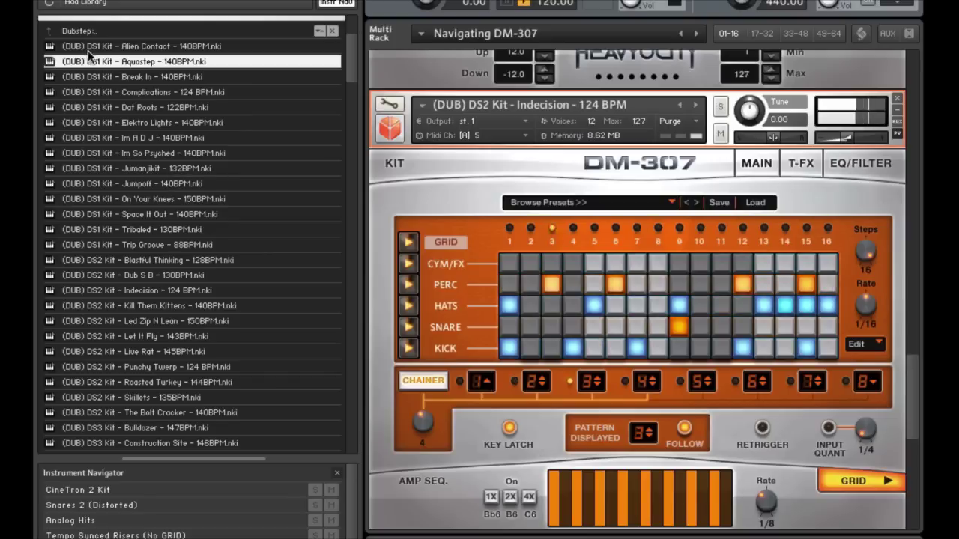
Step: Go from Dubstep up to Kits, peek into DM-307 Style Kits, then return to the library root
click(75, 32)
double_click(74, 31)
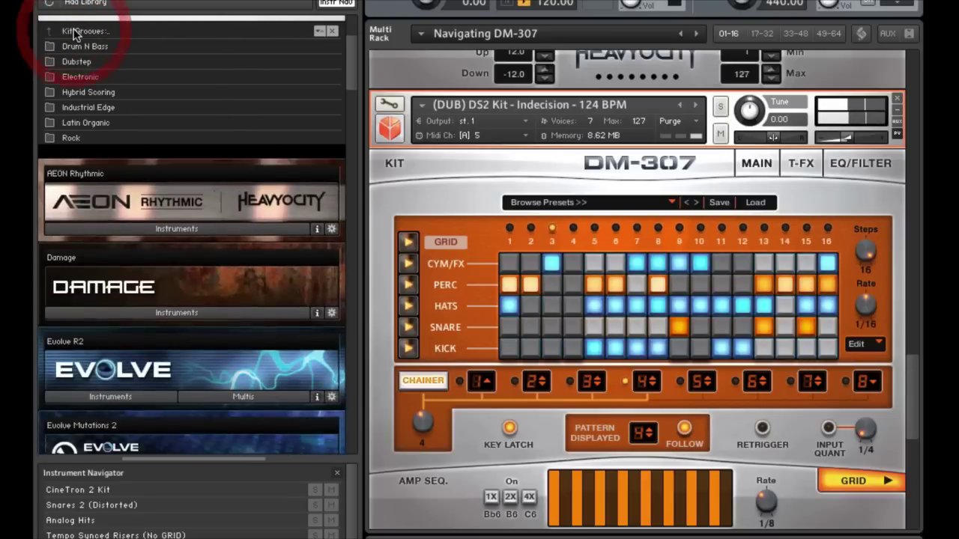
double_click(75, 32)
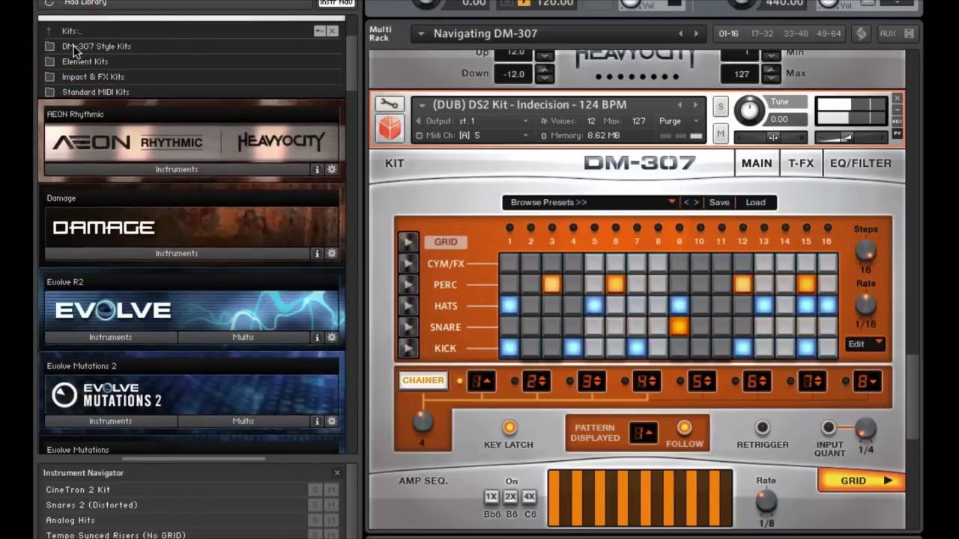
double_click(75, 47)
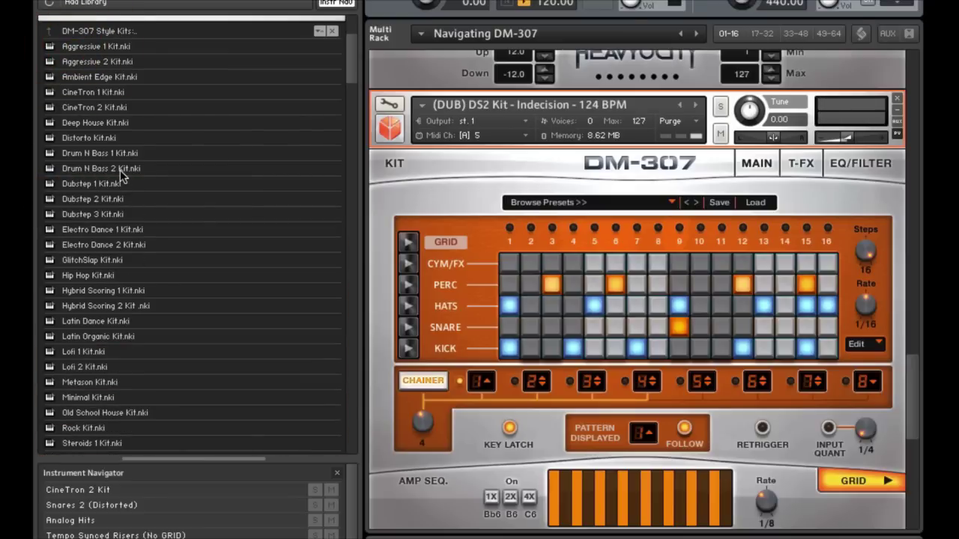
double_click(70, 32)
double_click(68, 32)
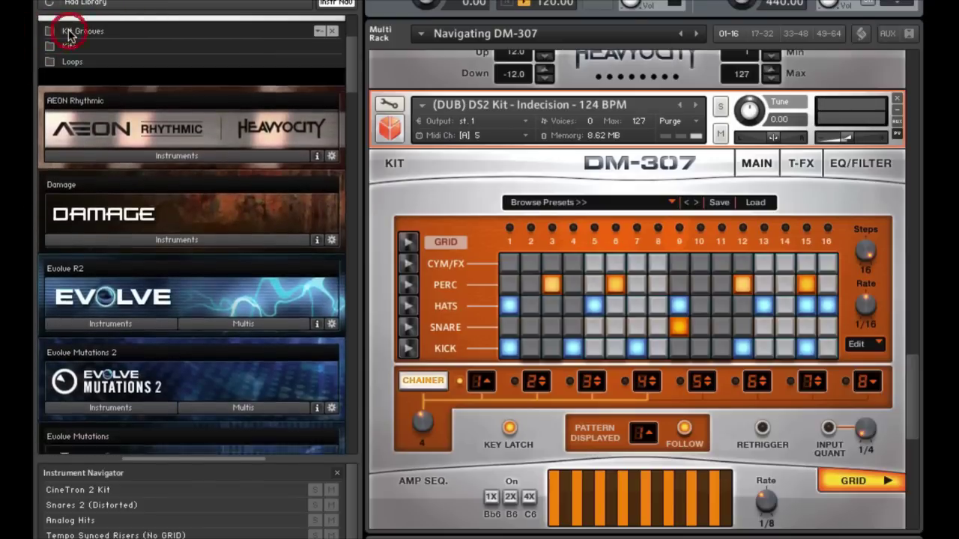
Step: Browse Loops > Loop Menus, then open the Single Loops folder
double_click(72, 61)
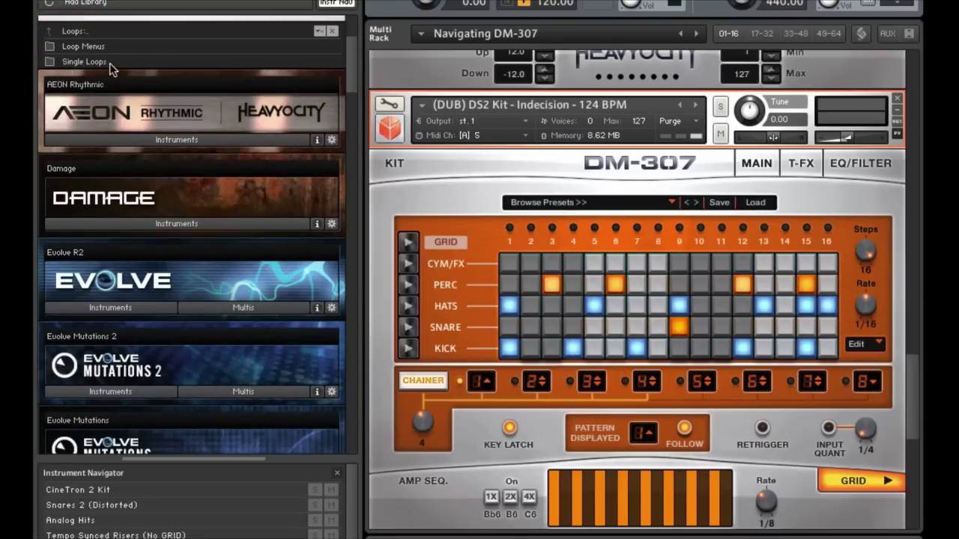
double_click(78, 48)
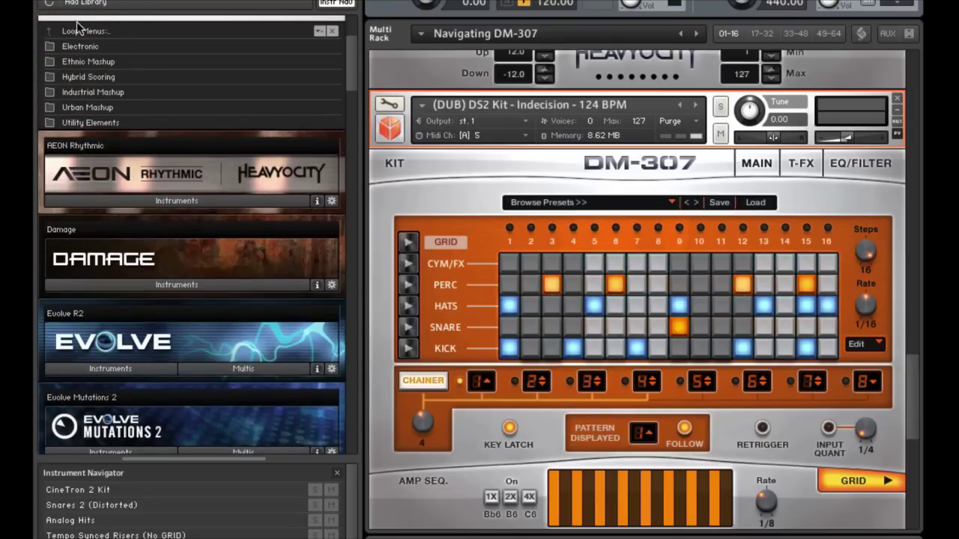
click(77, 32)
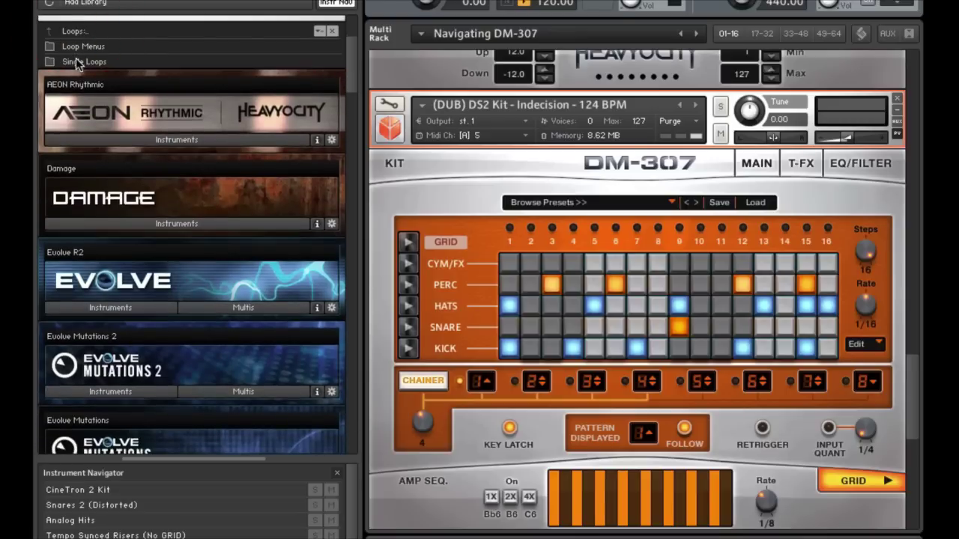
double_click(76, 58)
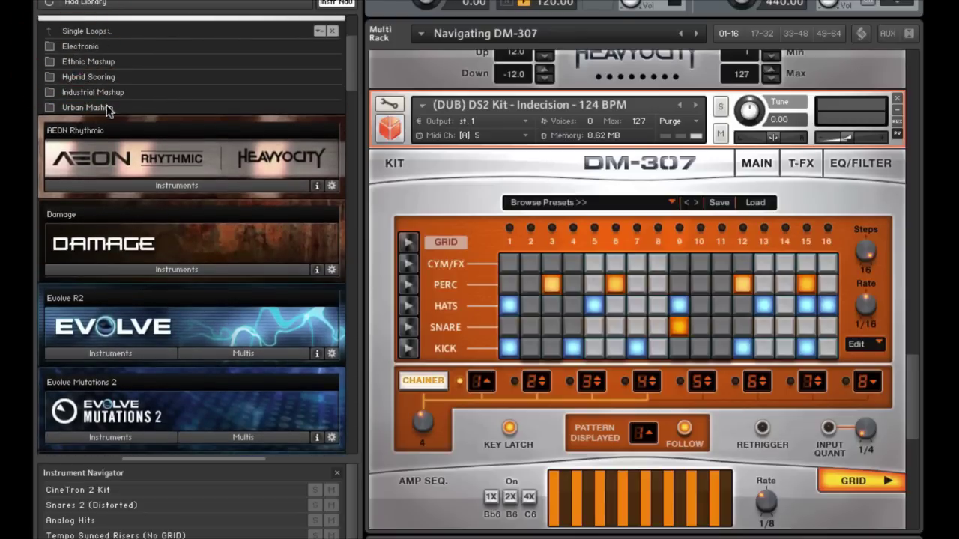